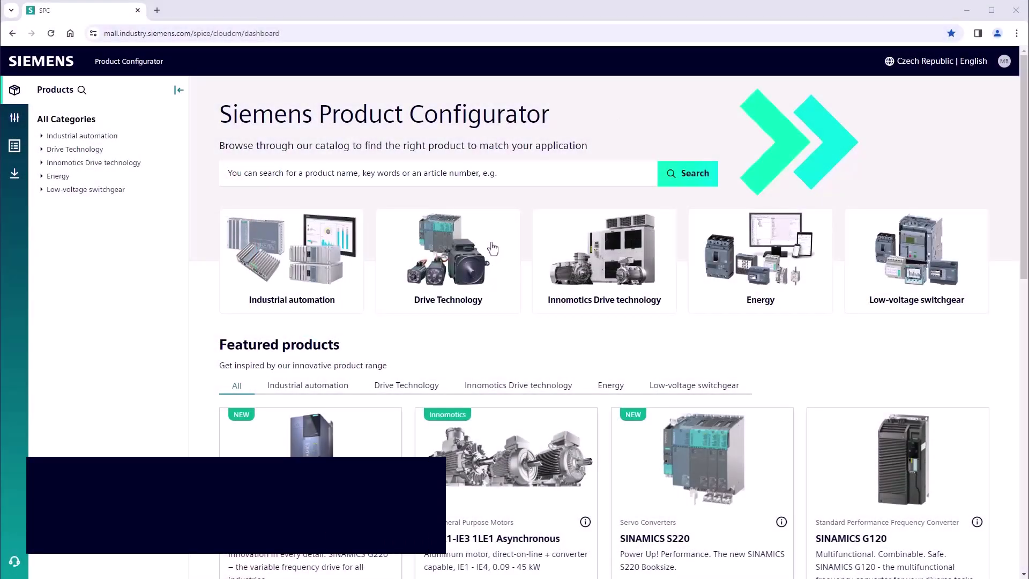
Step: Browse Low voltage converters > High Performance Frequency Converter and start configuring the SINAMICS G220
click(339, 264)
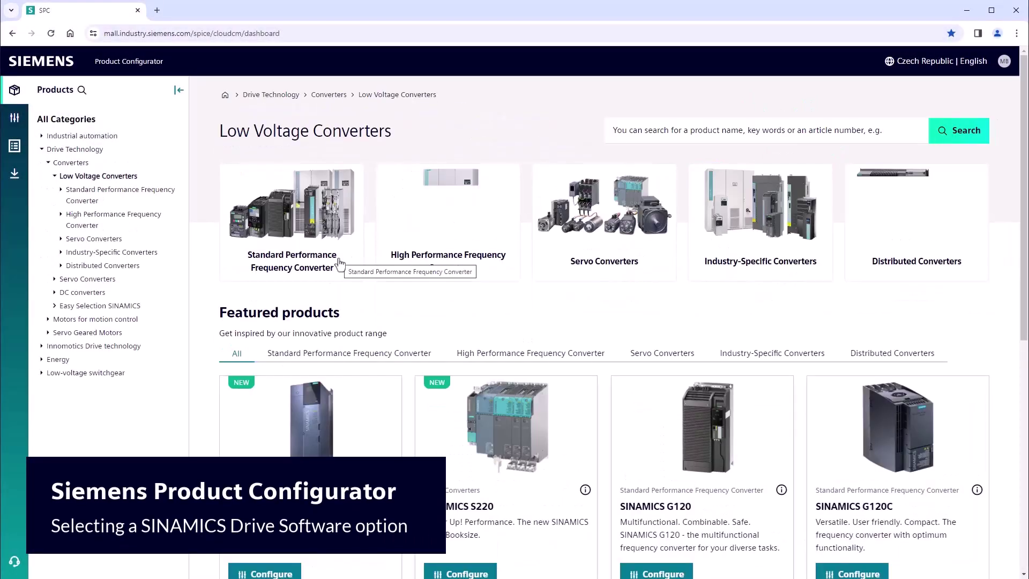
click(490, 274)
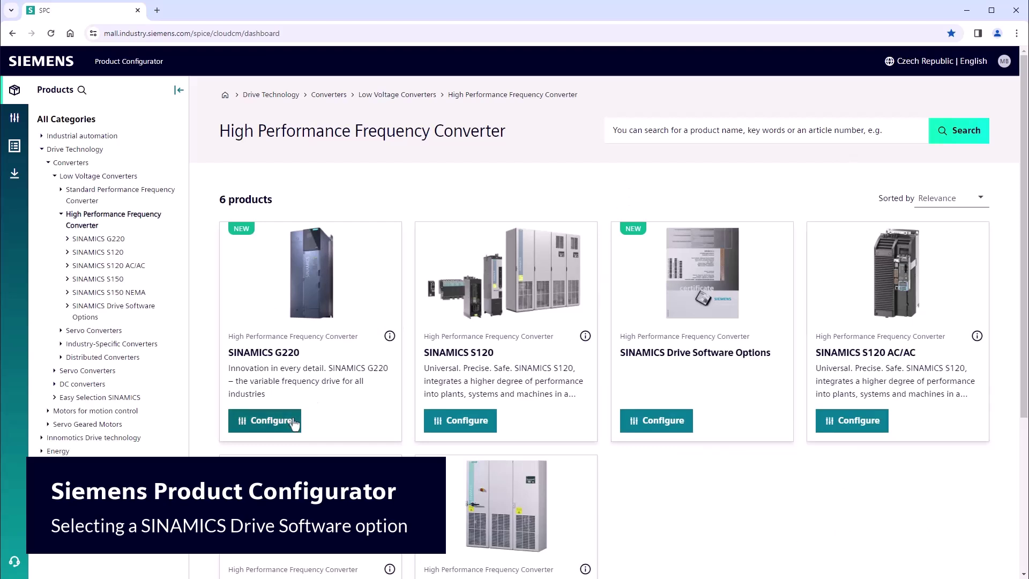
click(272, 420)
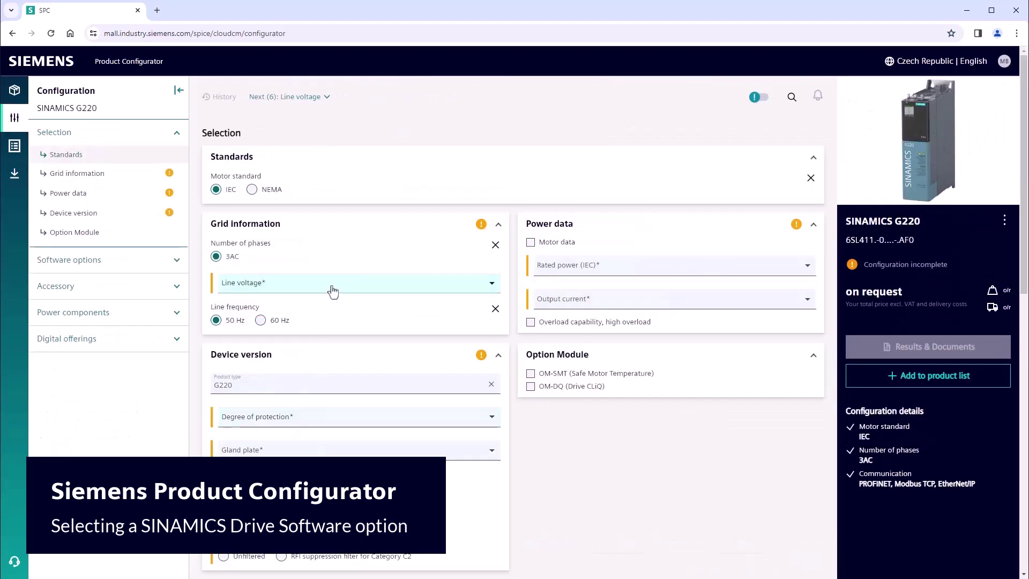
Step: Set the line voltage to 400 V and the rated power to 5.50 kW
click(333, 287)
click(320, 335)
click(601, 269)
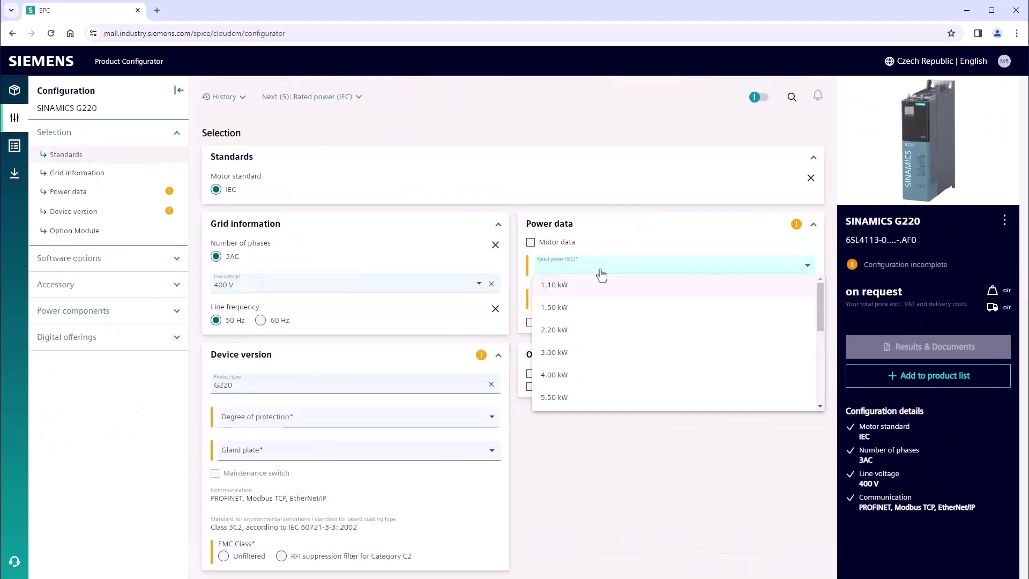
click(588, 400)
Step: Set protection to IP20 / UL open type and the EMC class to RFI suppression filter
click(427, 417)
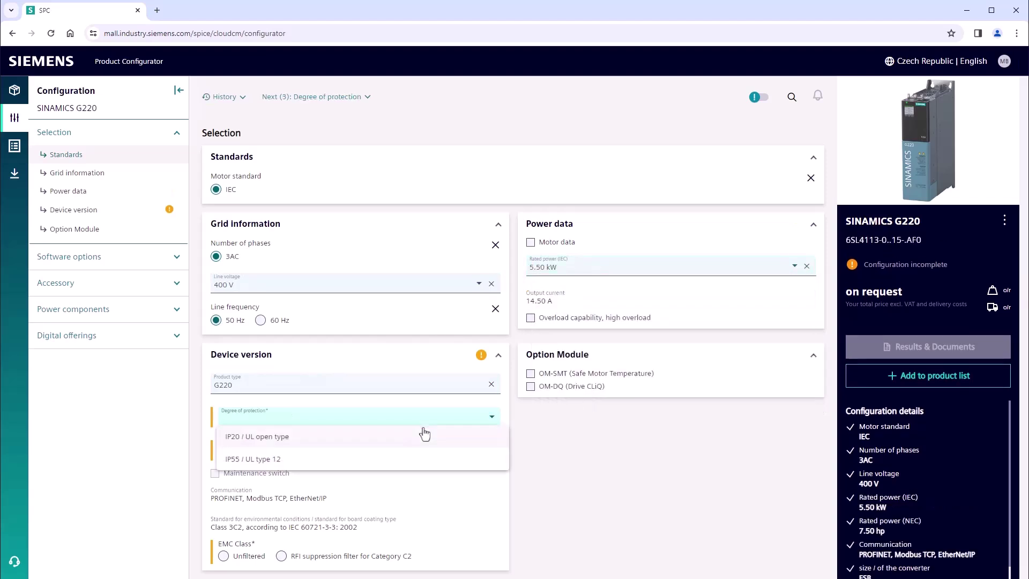
click(409, 441)
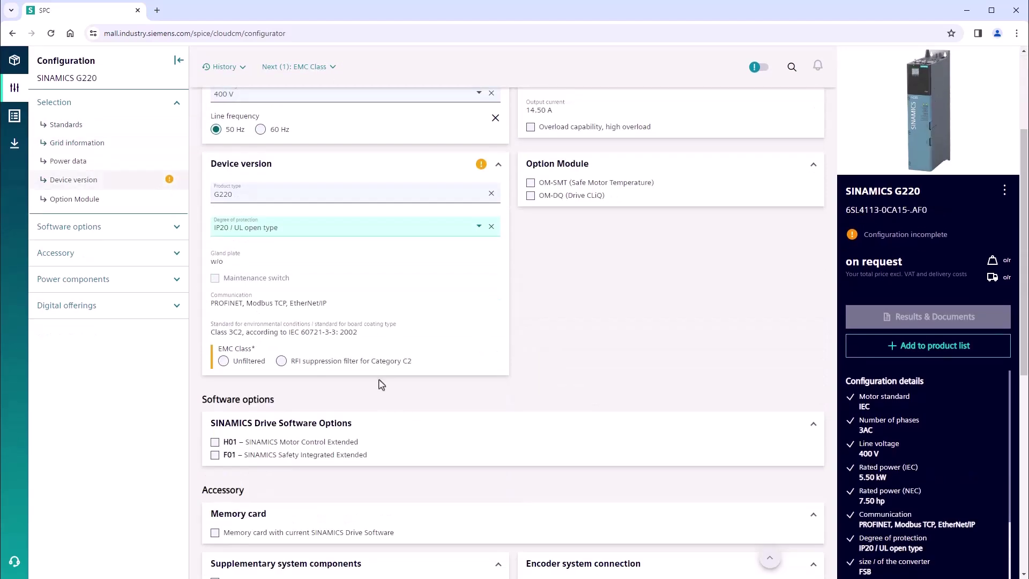
click(372, 365)
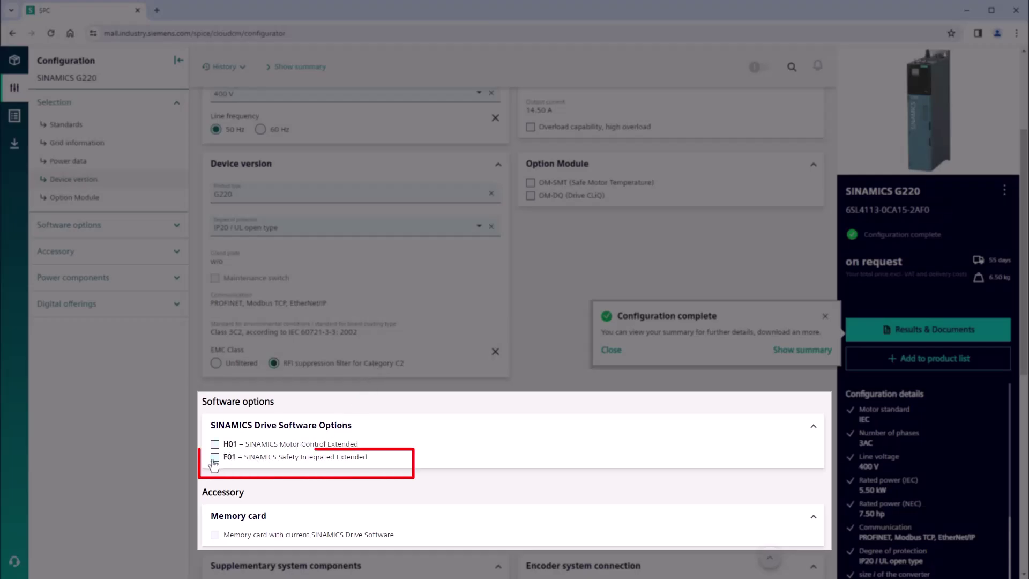
Step: Tick F01 Safety Integrated Extended, review the components and add the G220 to the product list
click(215, 458)
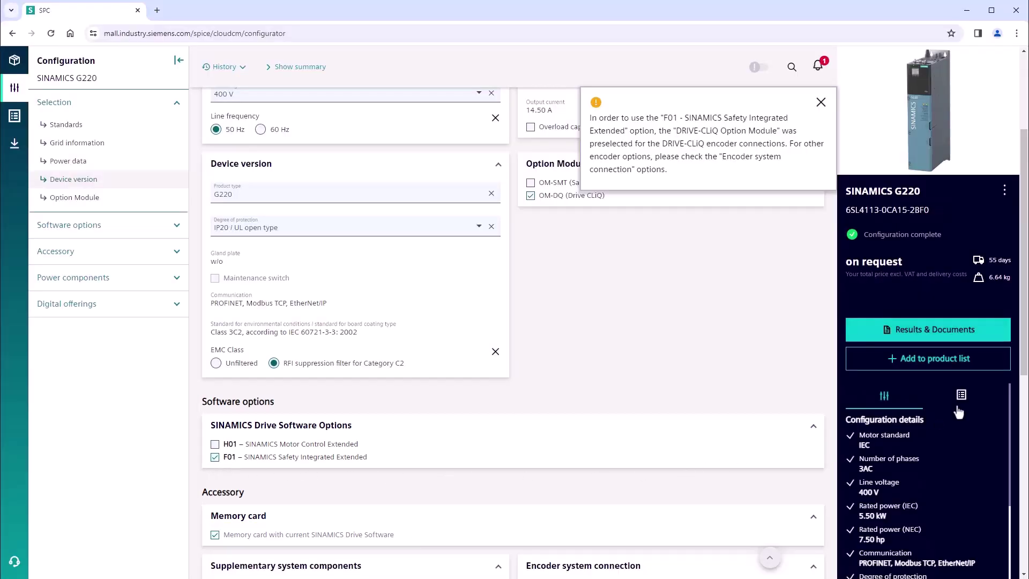
click(961, 398)
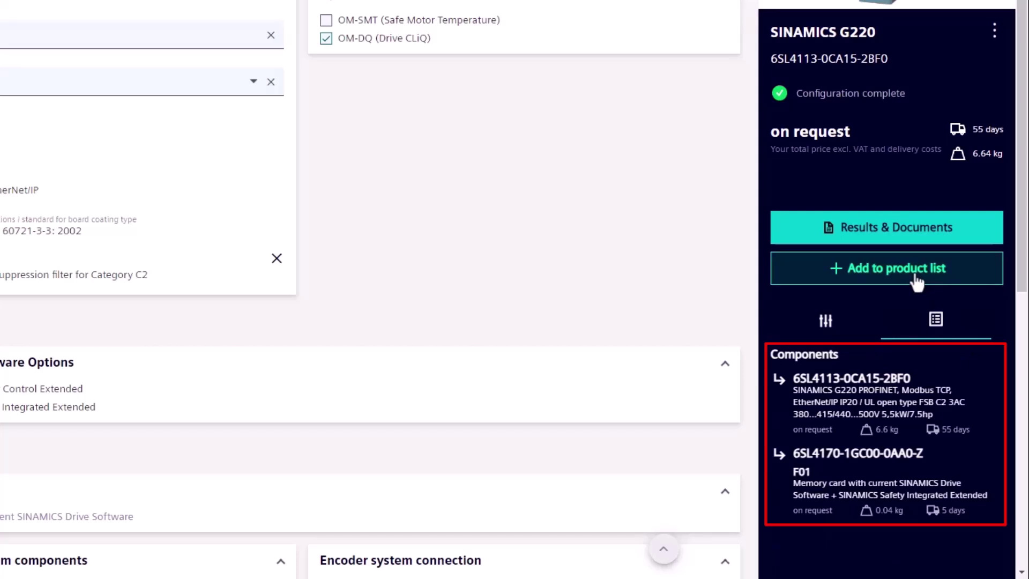
click(916, 277)
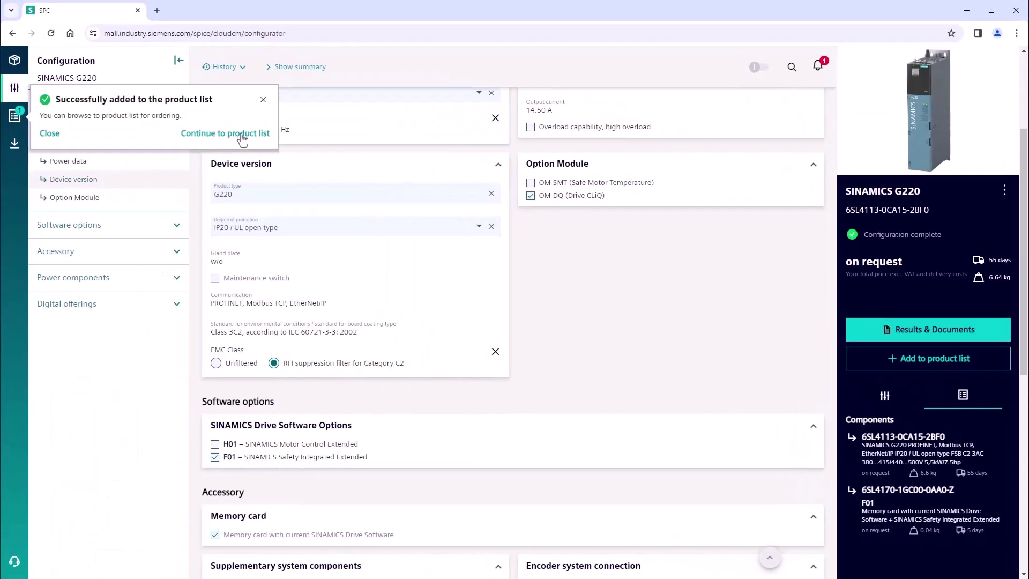
Step: Go to the product list and expand the G220 entry's two components
click(242, 140)
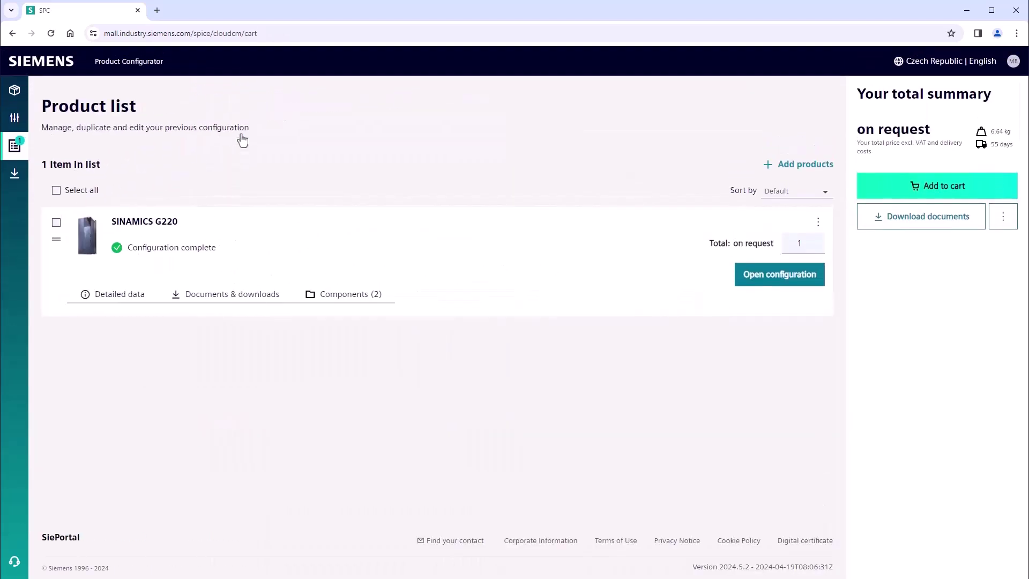
click(350, 296)
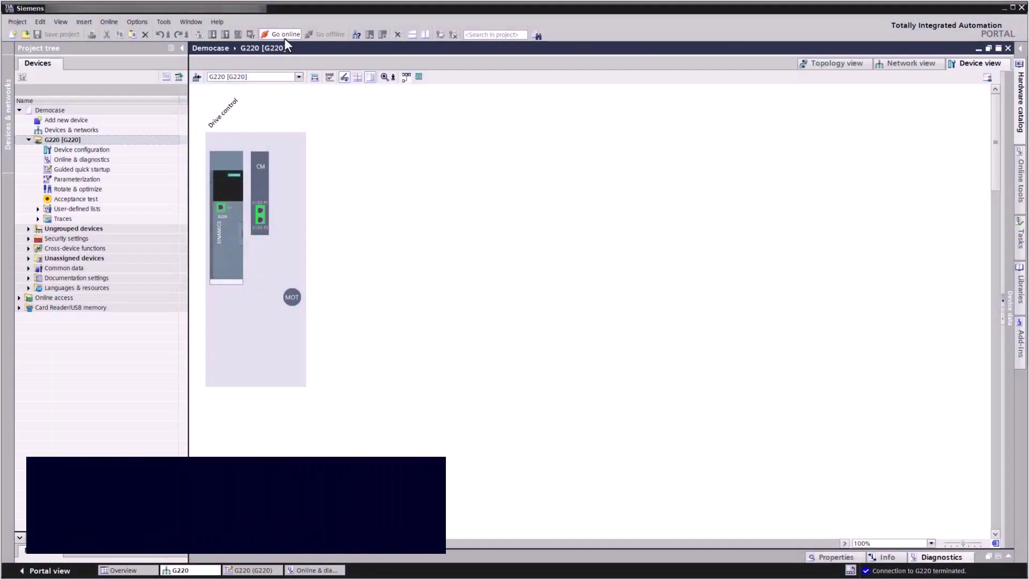
Step: In Guided quick startup, start editing the operating mode settings and finish editing to store them
double_click(91, 170)
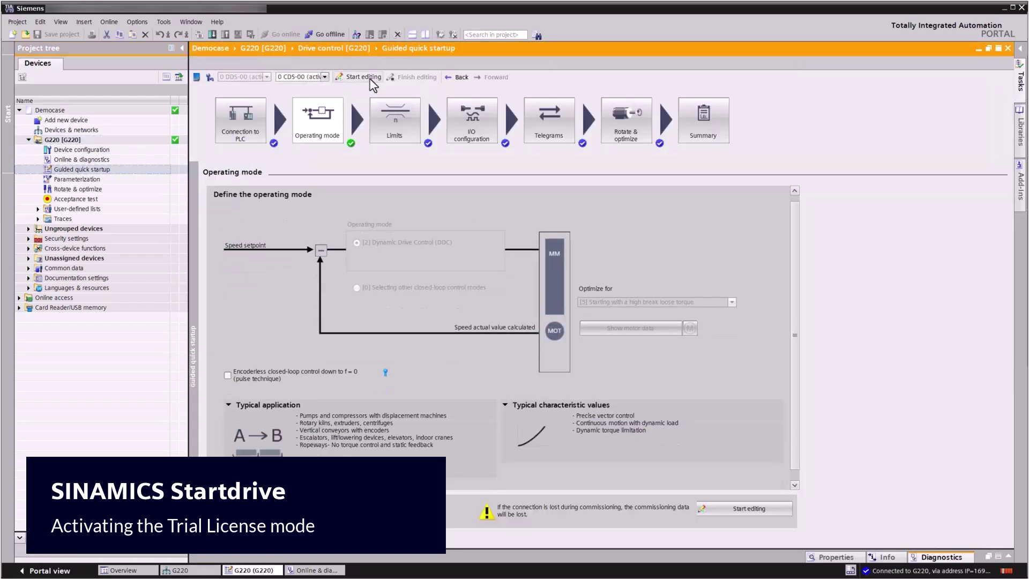
click(371, 81)
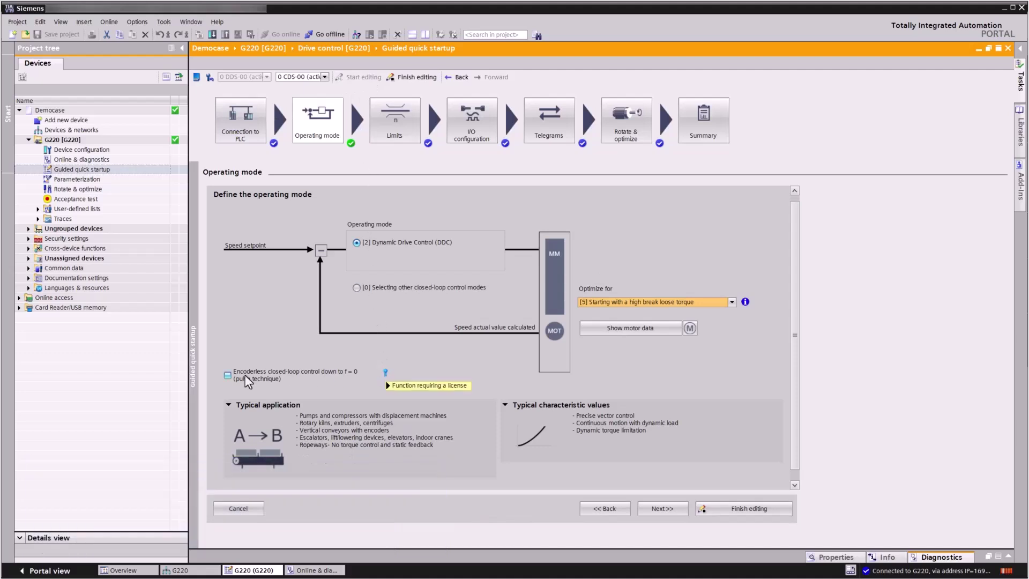
click(412, 83)
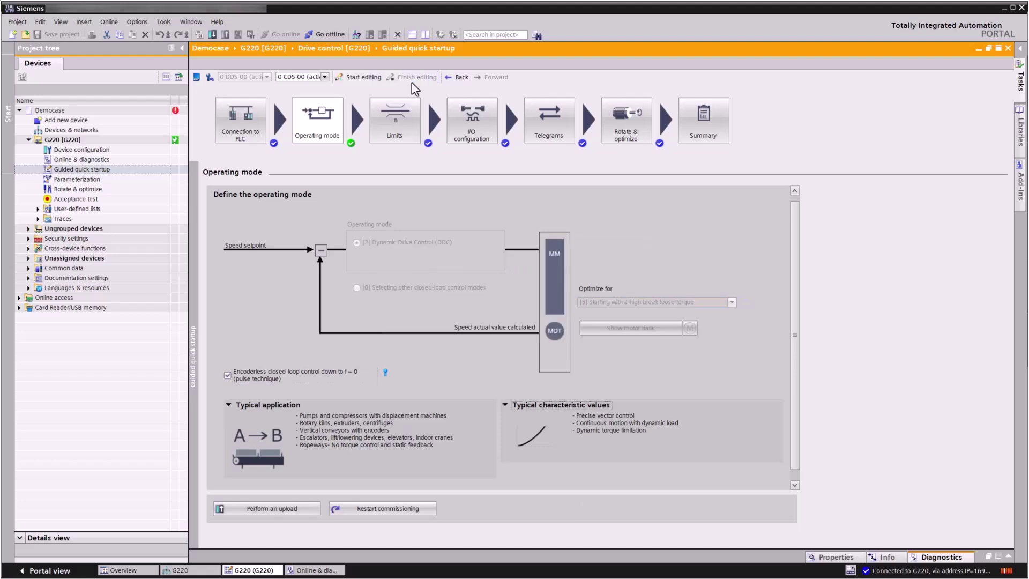
Step: In Online & diagnostics, show the License page and activate trial license mode
double_click(121, 160)
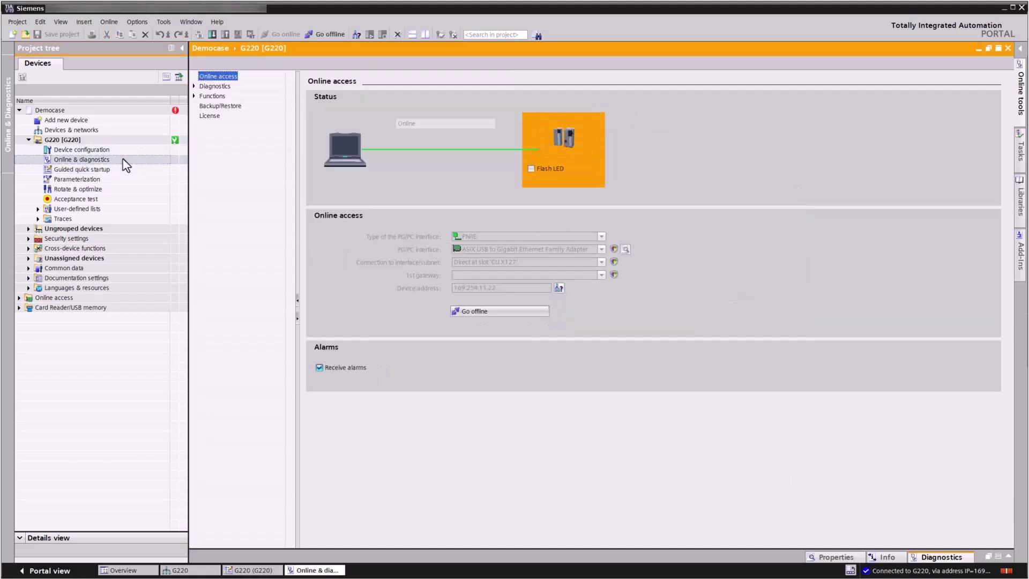
click(231, 121)
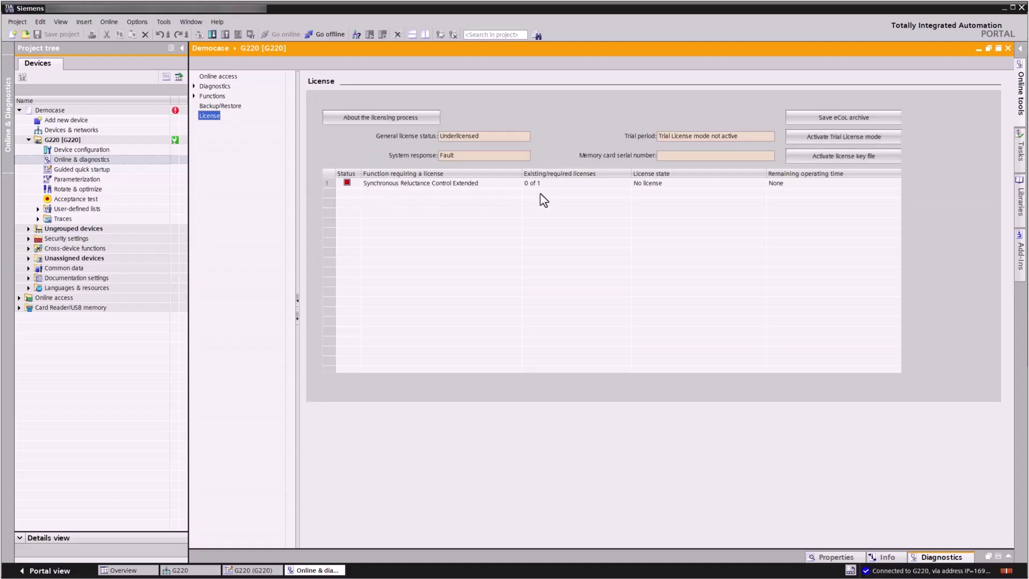
click(800, 141)
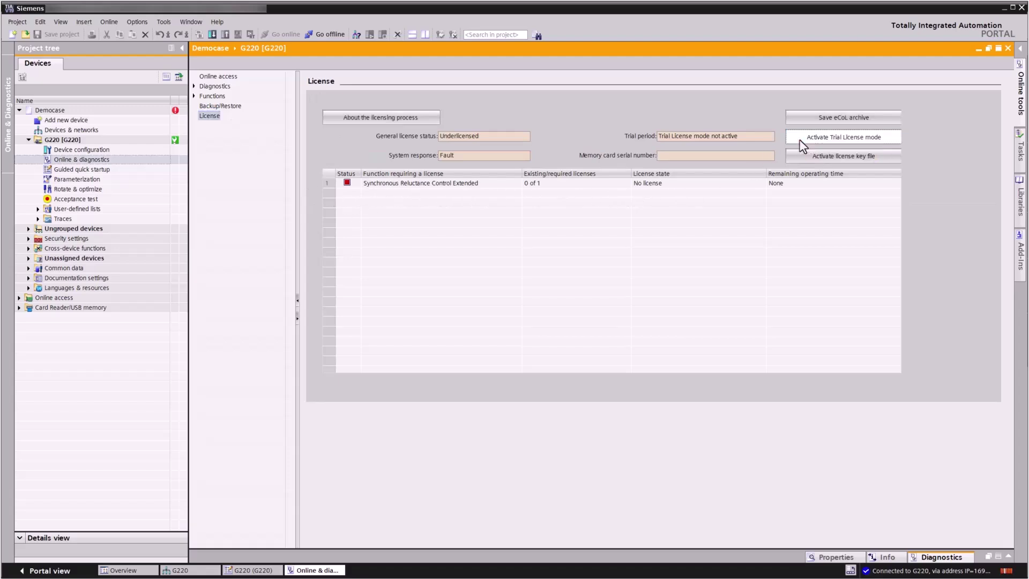